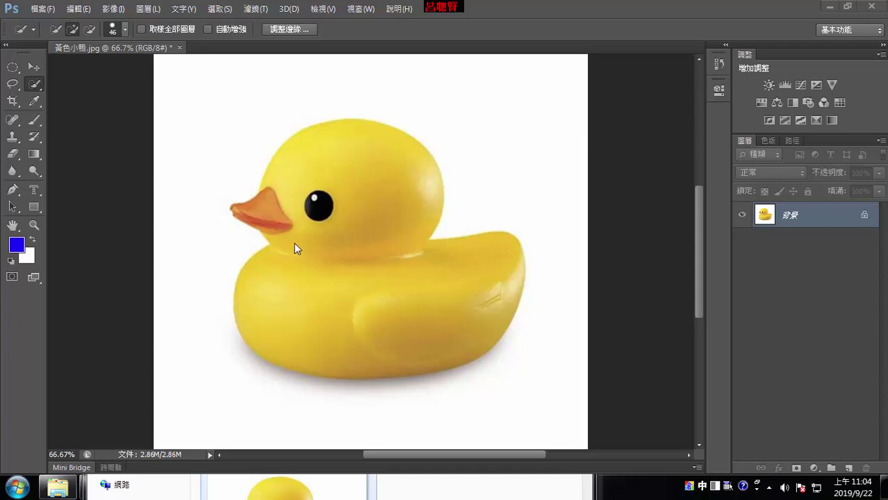
Step: Clear any existing selection and select the yellow duck with the Quick Selection tool
right_click(36, 86)
click(73, 82)
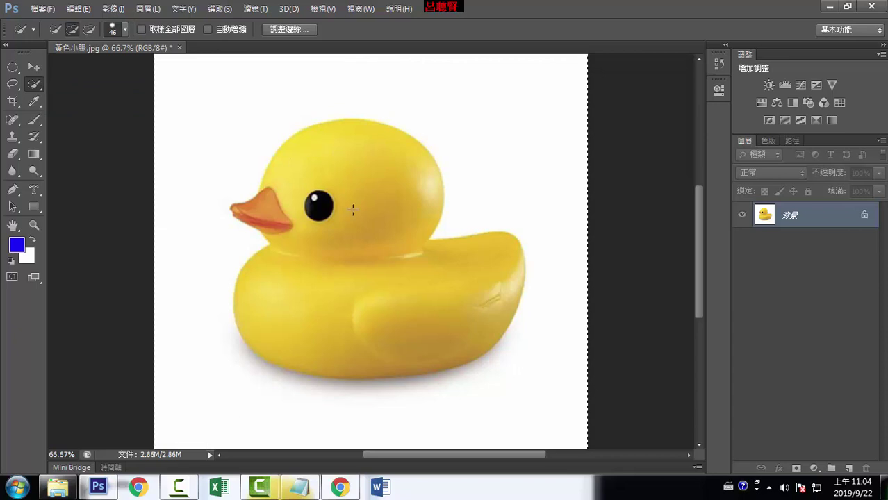
click(219, 8)
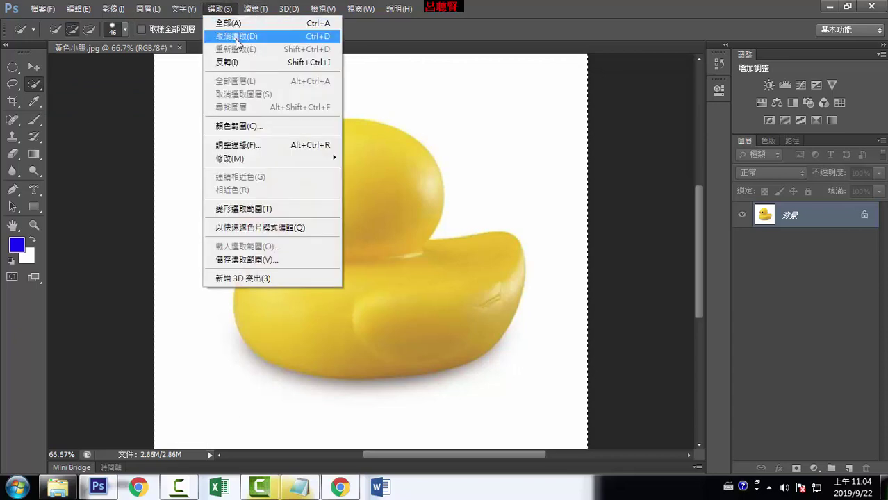
click(235, 36)
mouse_move(342, 136)
mouse_down()
mouse_move(345, 175)
mouse_move(373, 239)
mouse_move(356, 288)
mouse_move(399, 301)
mouse_up()
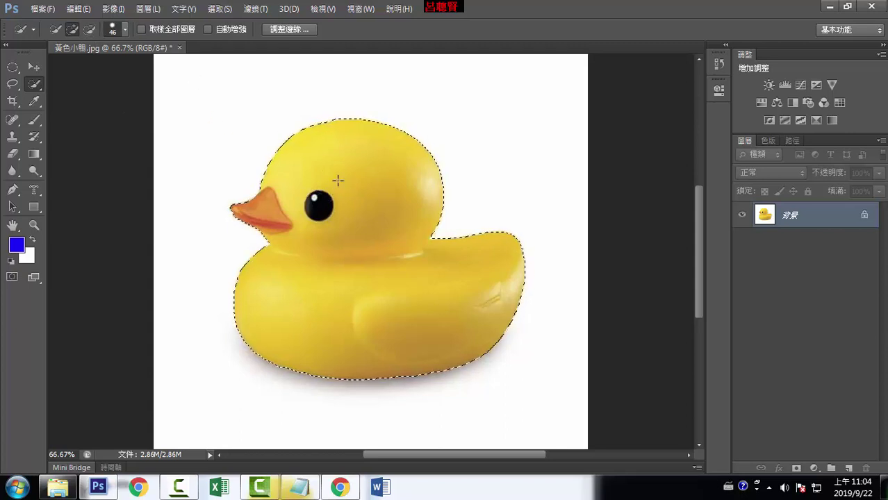
Step: Copy and paste the duck onto 圖層 1, duplicate it as 圖層 1 拷貝, and select 圖層 1
click(78, 9)
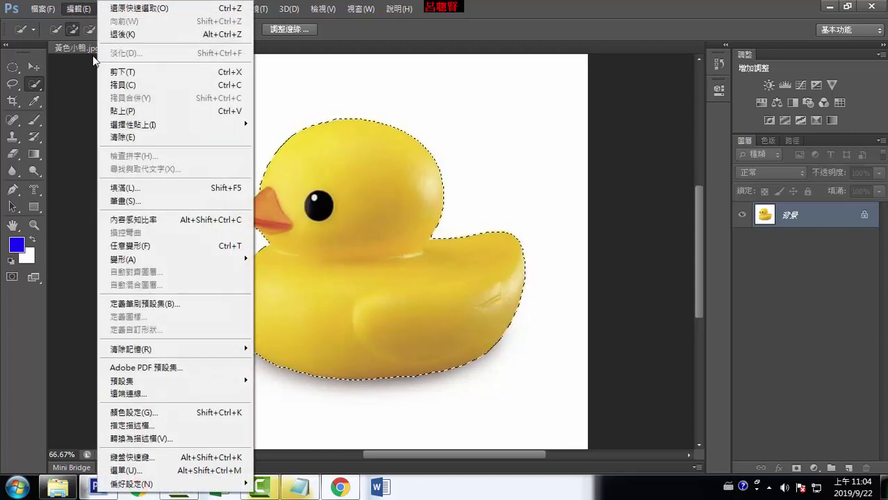
click(118, 85)
click(77, 9)
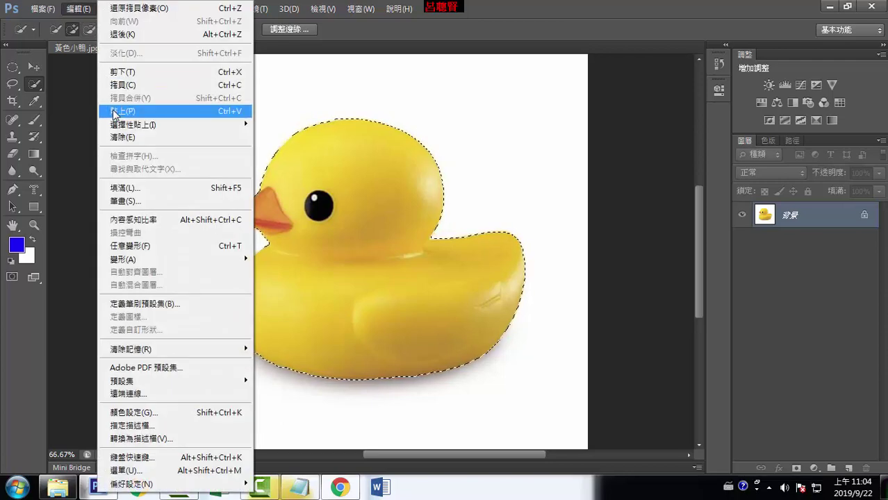
click(118, 113)
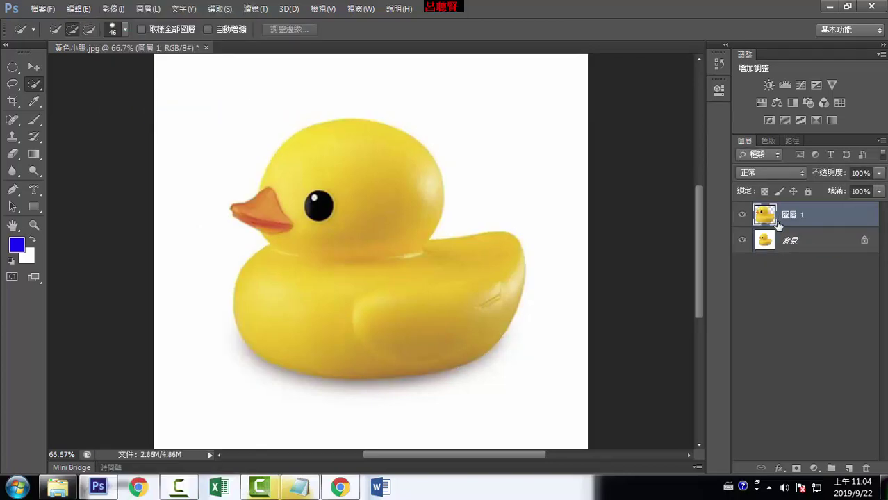
key(ctrl+j)
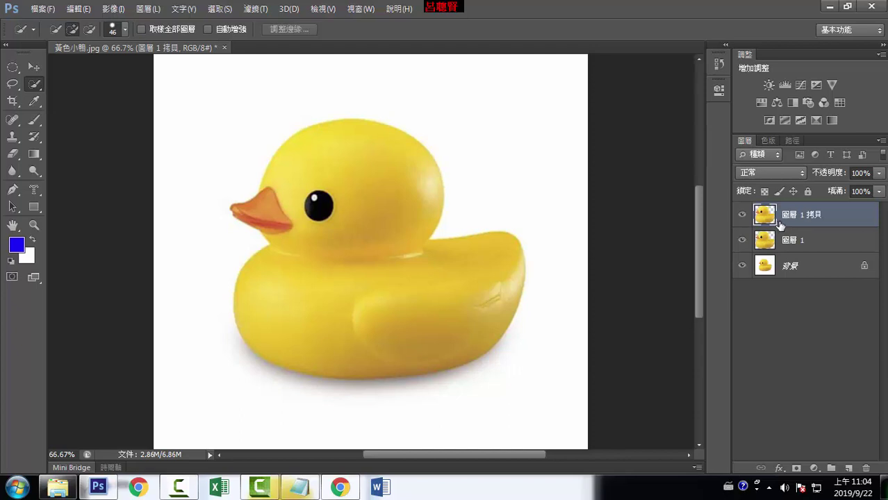
click(807, 240)
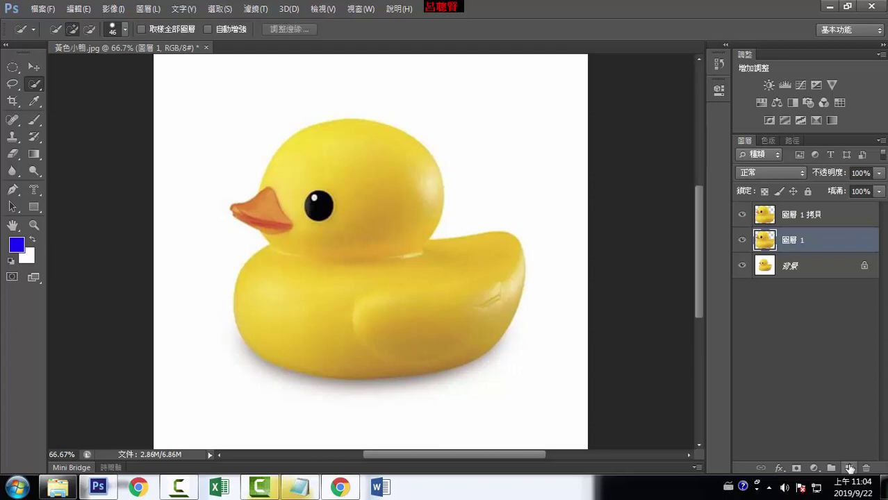
Step: Add the empty layer 圖層 2 and hide 圖層 1 and the 背景 layer
click(849, 468)
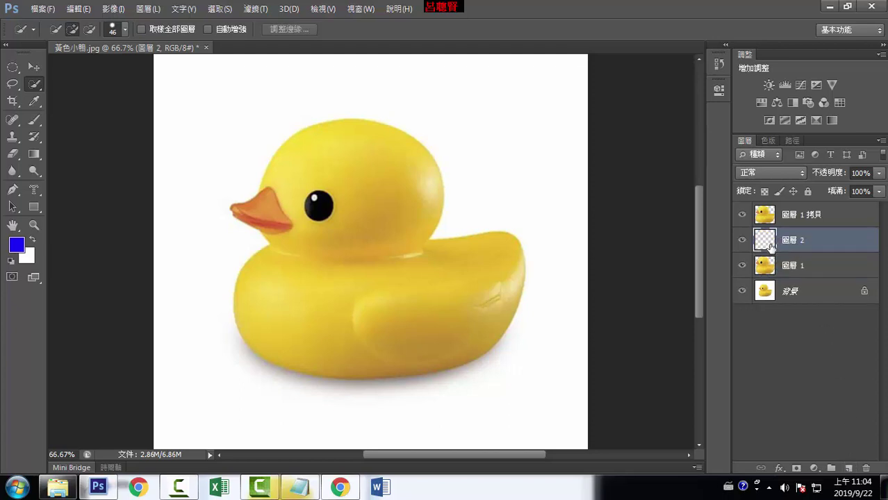
click(742, 265)
click(742, 290)
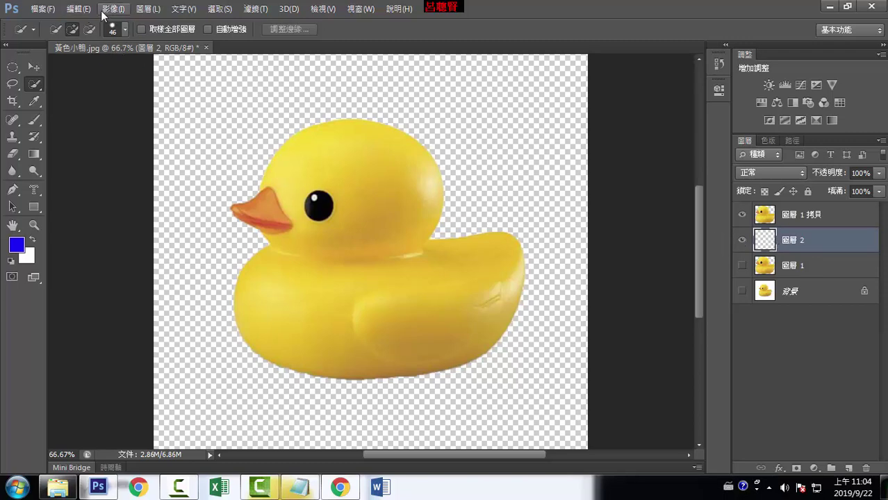
click(215, 9)
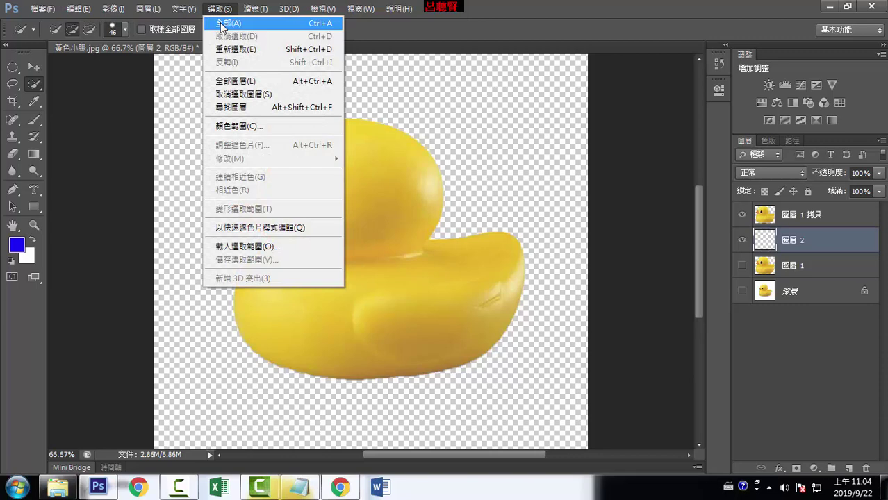
Step: Select the entire canvas, then open and cancel the Fill dialog without filling
click(221, 25)
click(82, 10)
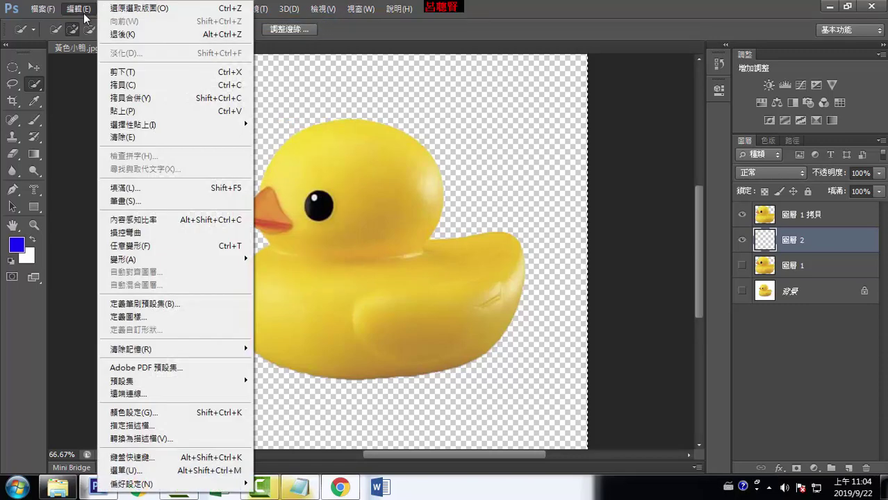
click(116, 185)
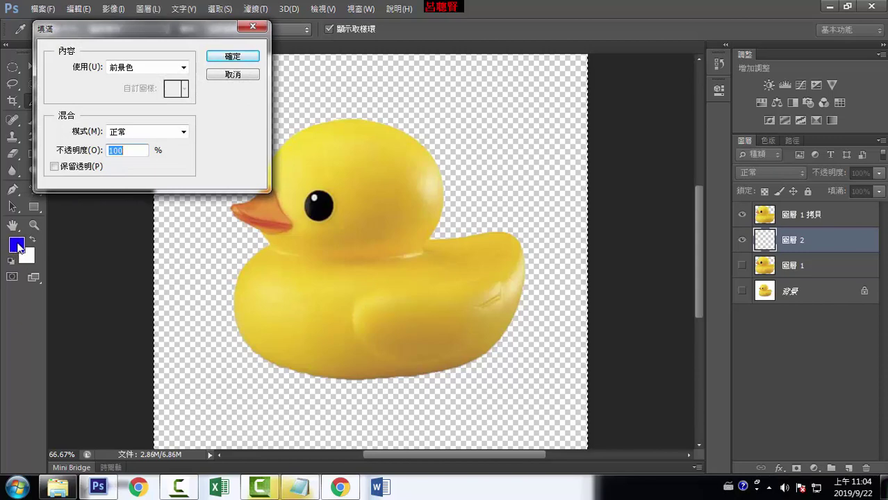
click(220, 74)
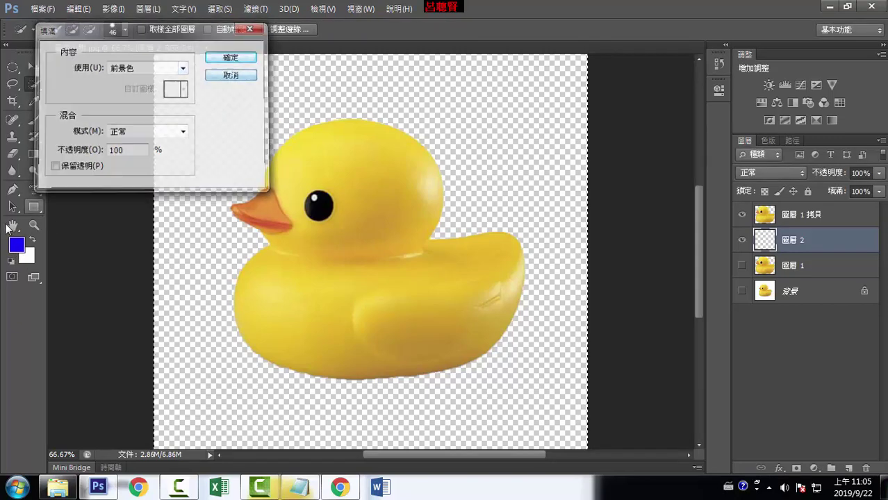
Step: Set the foreground colour to green #00e22b
click(16, 244)
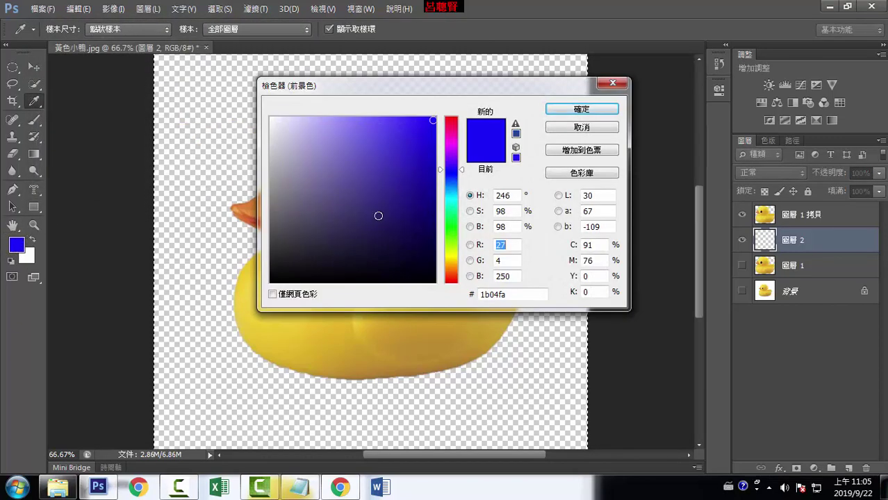
click(457, 222)
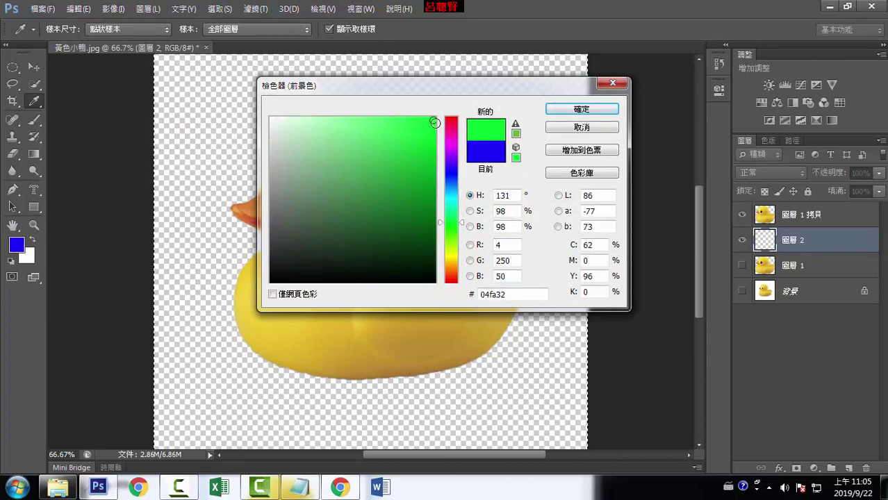
click(435, 119)
drag(435, 120, 434, 136)
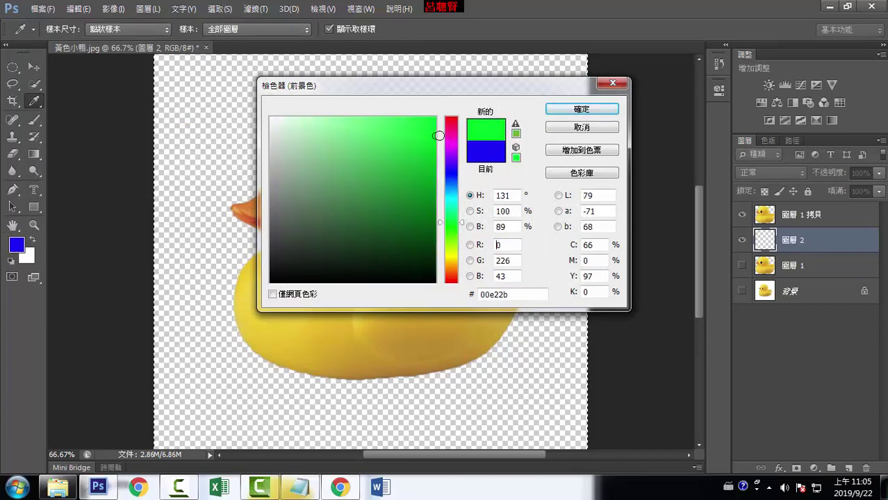
click(576, 113)
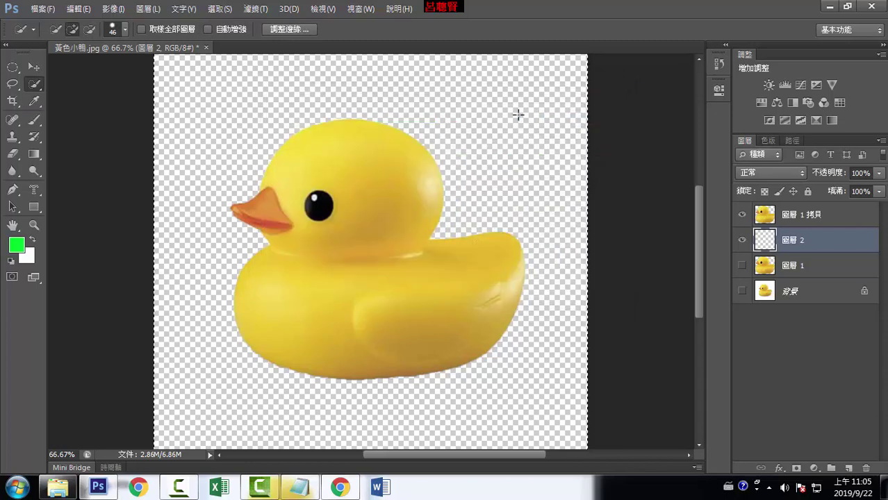
Step: Fill 圖層 2 with the green foreground colour using Edit > Fill
click(77, 10)
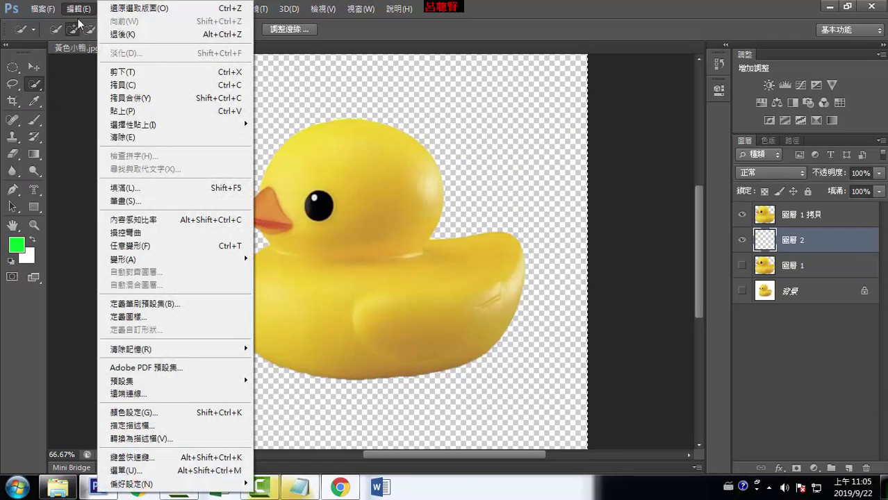
click(129, 189)
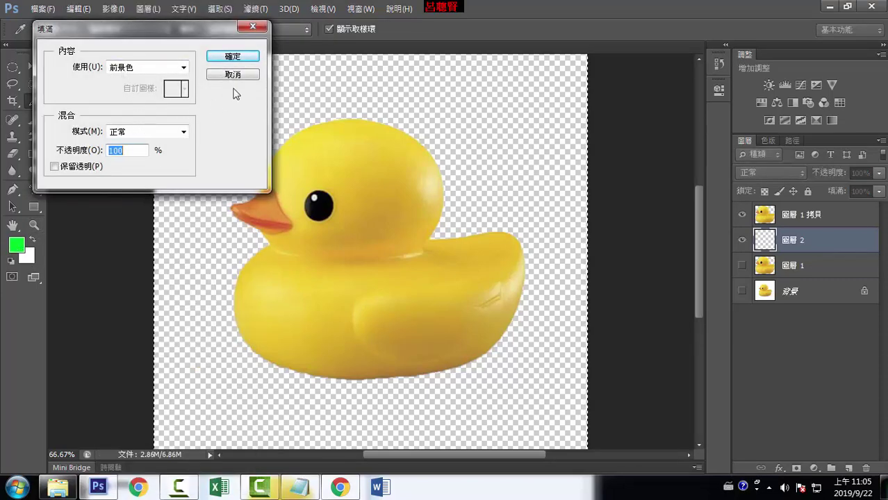
click(236, 59)
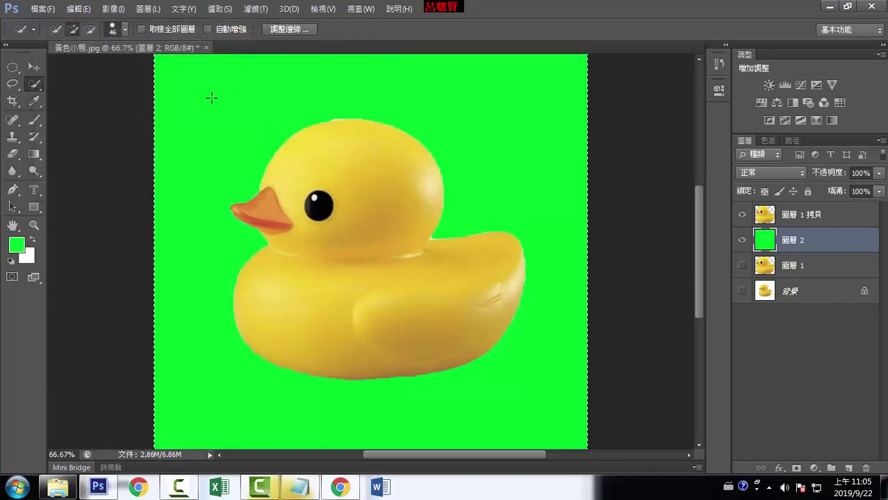
click(16, 244)
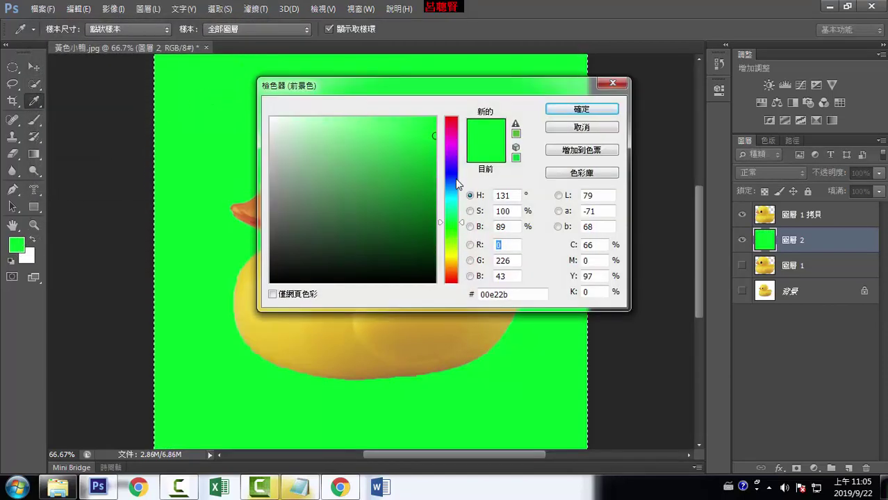
Step: Set the foreground colour to blue #1200ff
click(452, 170)
click(437, 114)
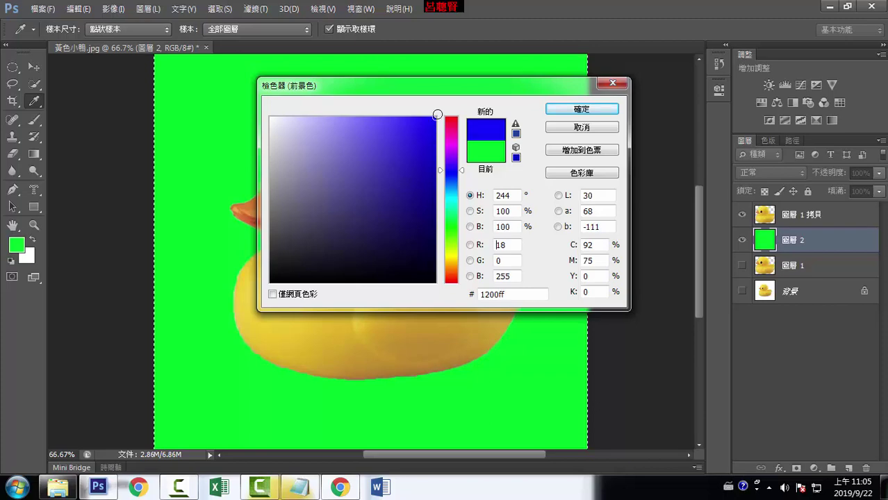
click(564, 113)
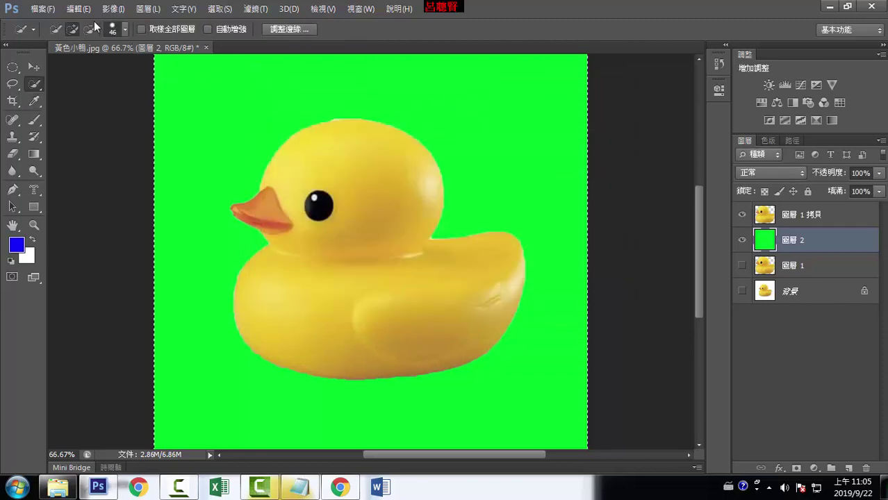
Step: Refill 圖層 2 with the blue foreground colour
click(78, 8)
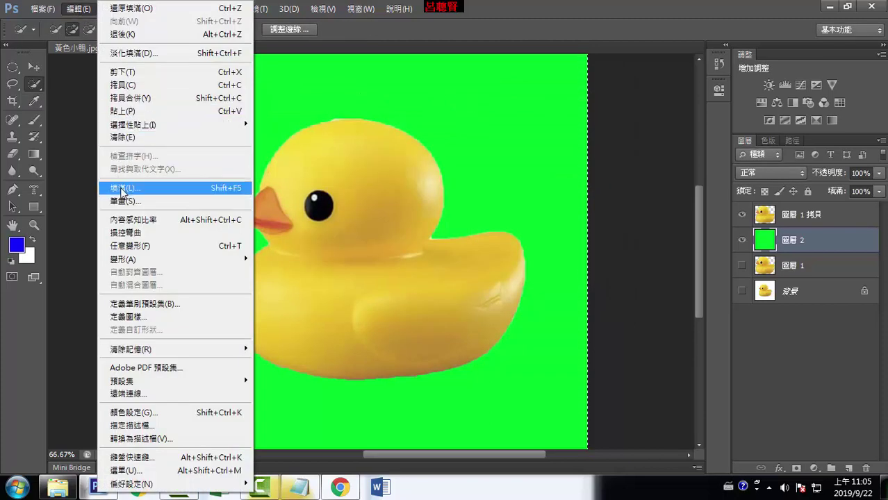
click(122, 188)
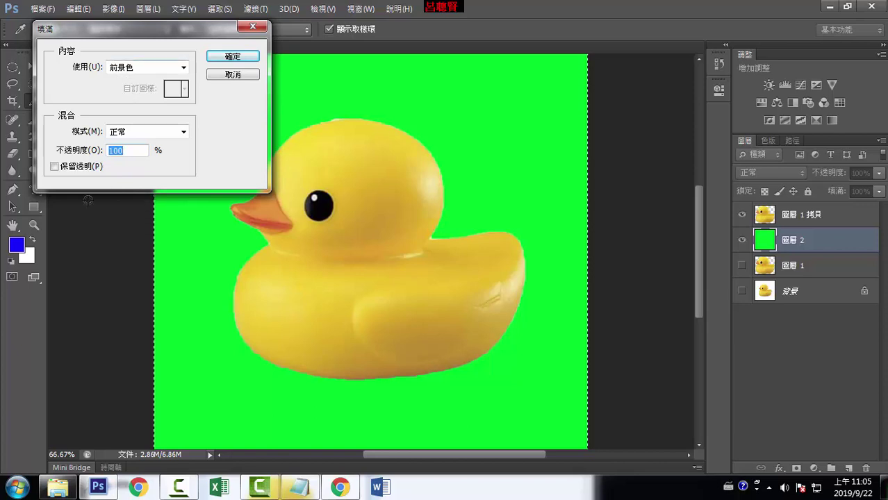
click(183, 68)
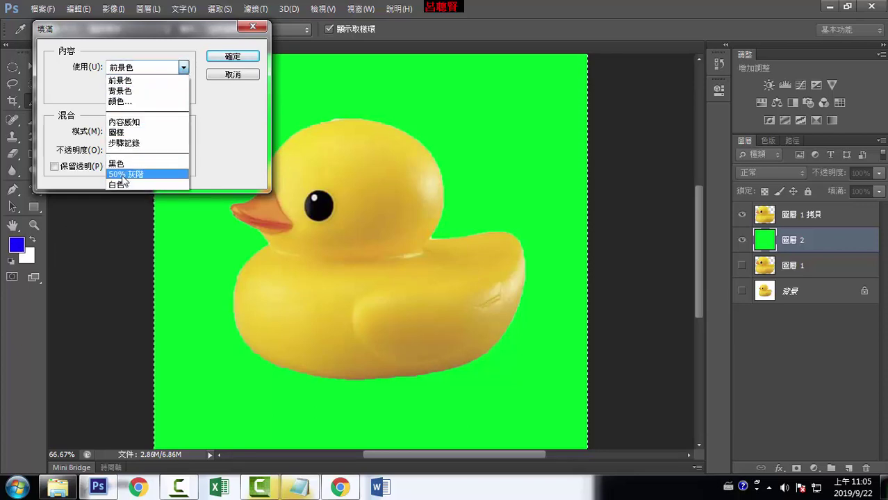
click(236, 61)
click(236, 61)
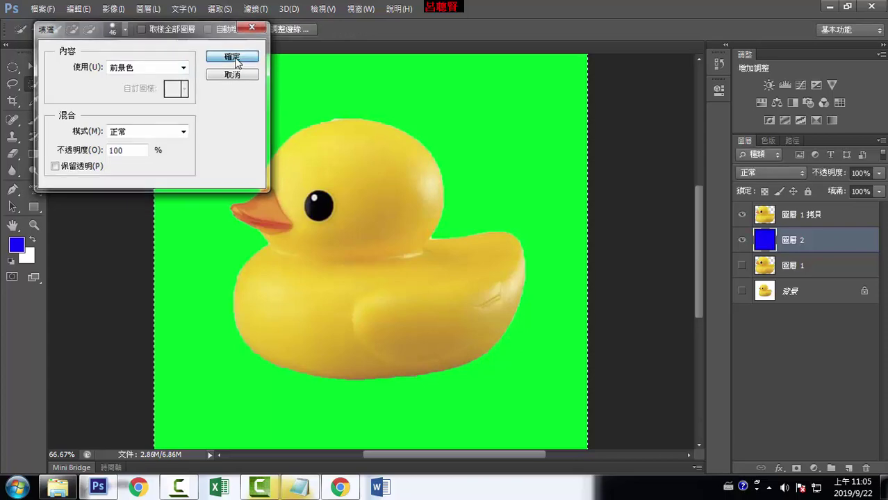
click(235, 59)
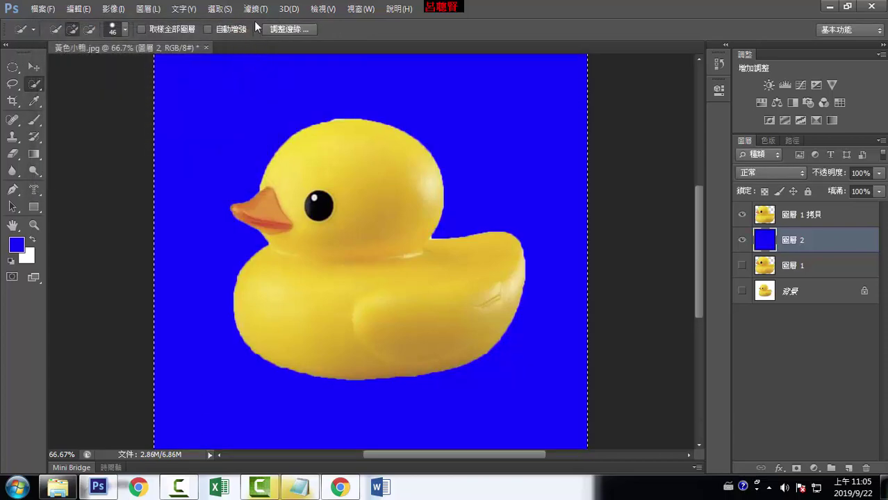
Step: Deselect and view the duck over the blue layer at 100% Actual Pixels
click(220, 8)
click(229, 35)
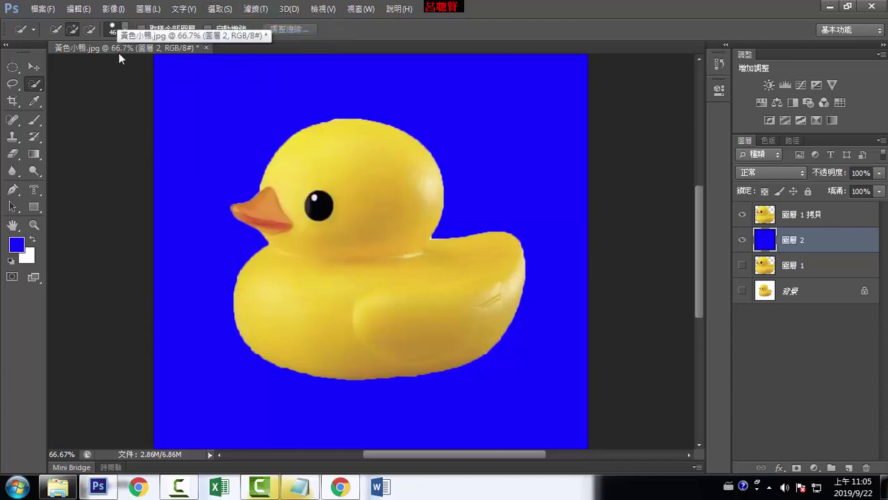
click(319, 10)
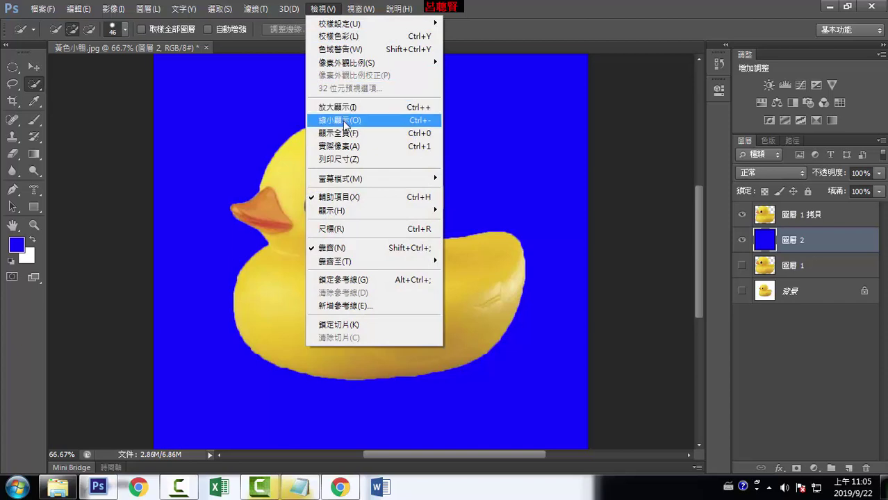
click(343, 147)
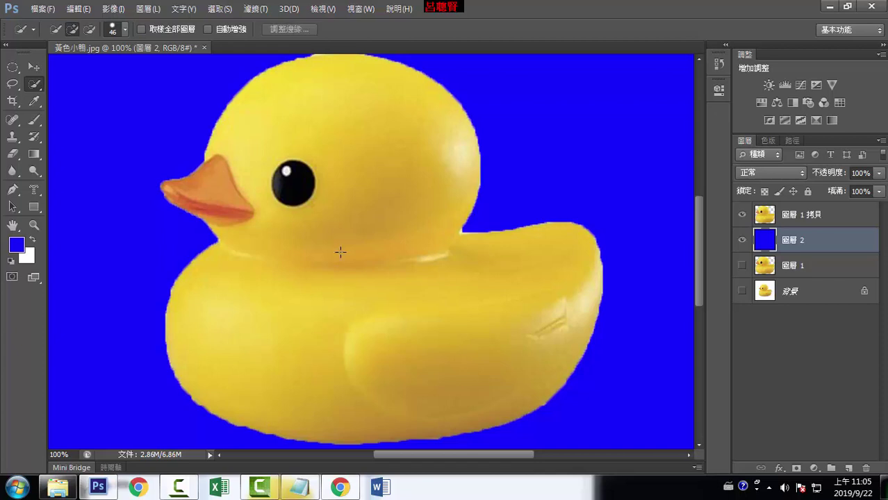
Step: Delete the 圖層 1 拷貝 and 圖層 1 duck layers
click(795, 269)
click(799, 215)
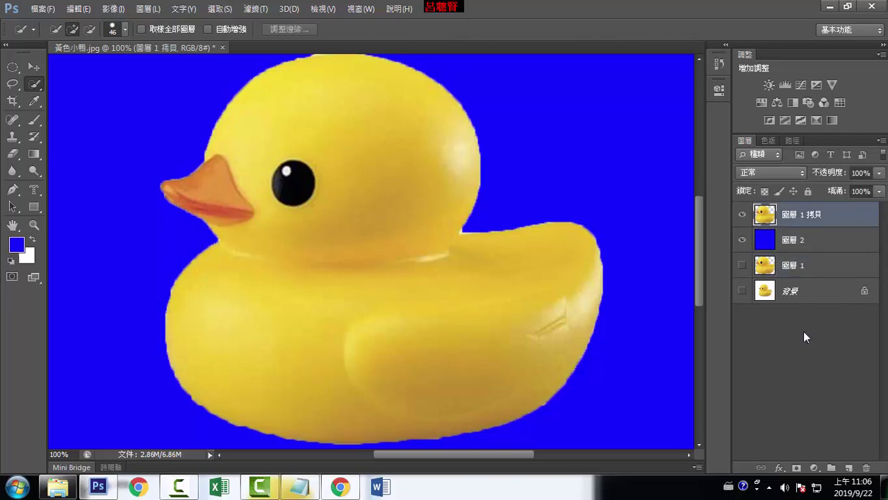
click(742, 239)
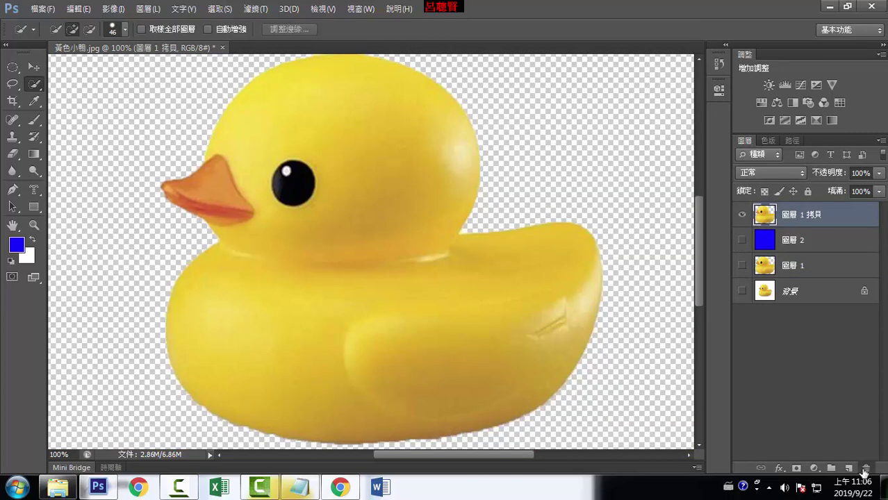
click(866, 468)
click(362, 190)
click(815, 246)
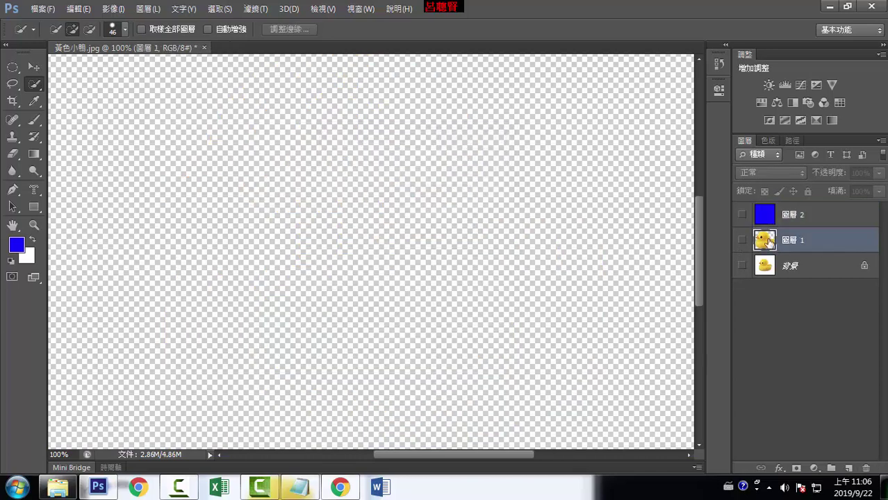
click(742, 240)
click(866, 468)
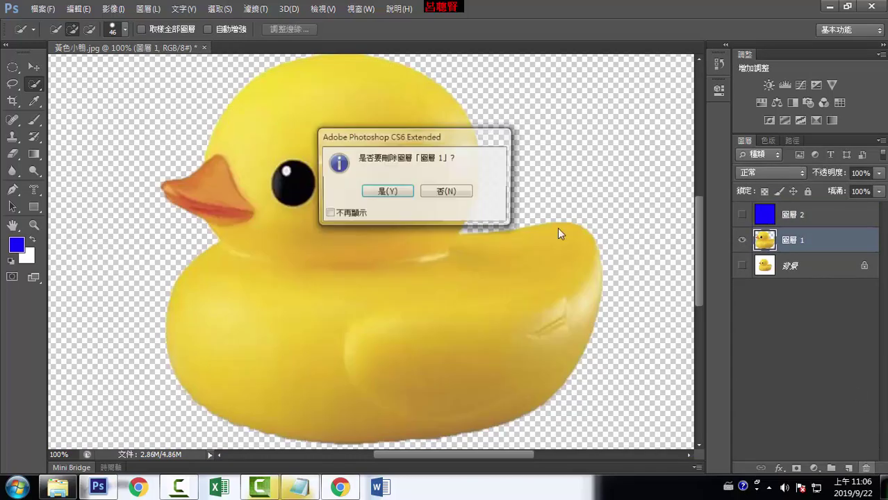
click(388, 190)
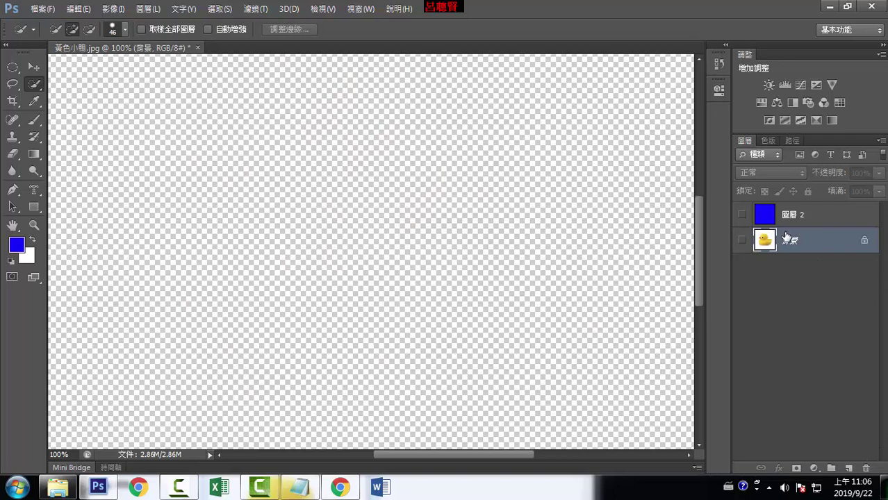
Step: Show the 背景 photo, zoom out, and reselect the whole duck with Quick Selection
click(742, 241)
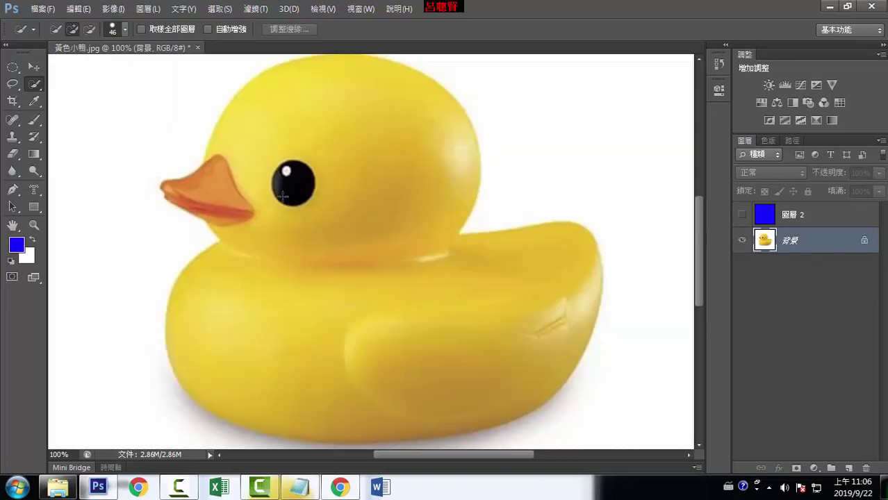
key(ctrl+minus)
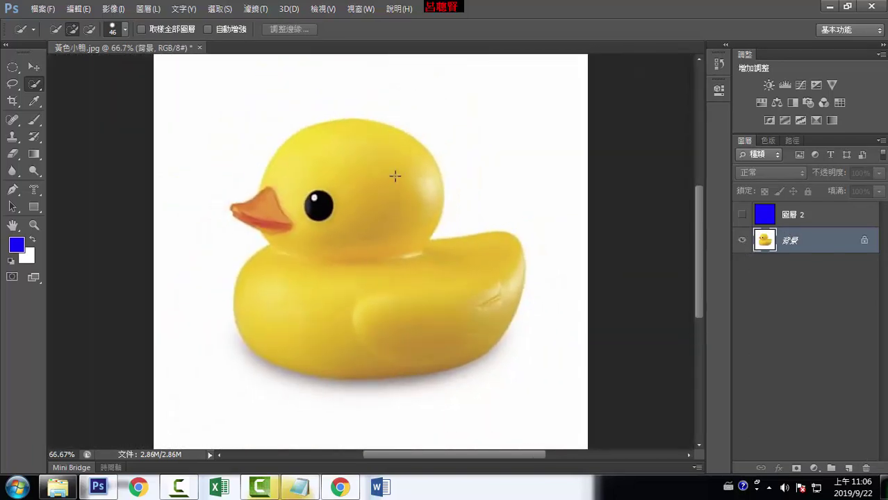
drag(348, 140, 424, 311)
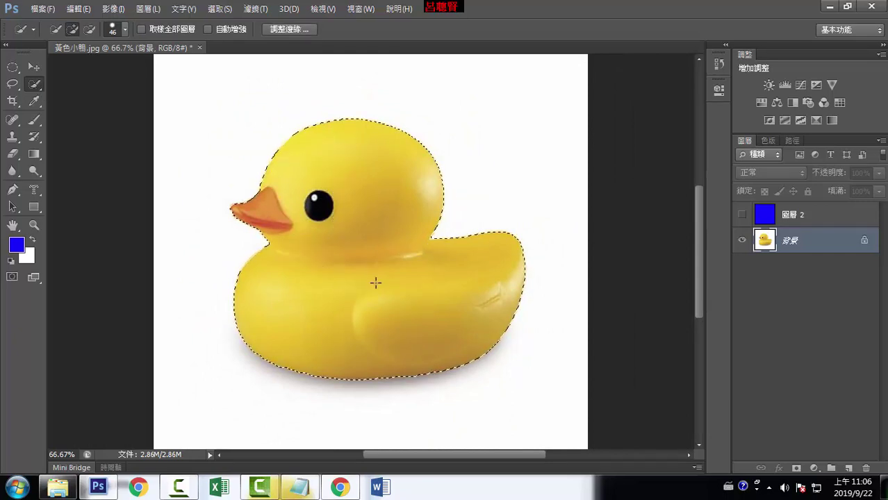
Step: Refine the duck selection's edges in Black & White view, settling on radius 0 and smooth 3
click(296, 30)
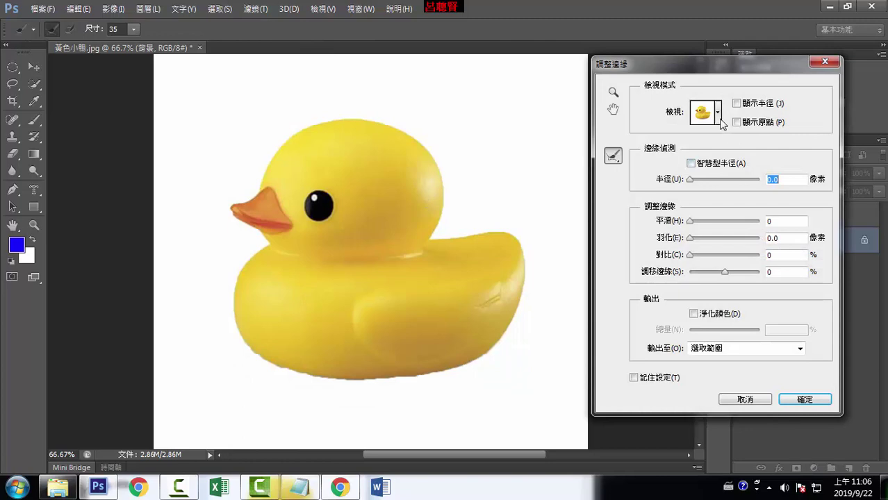
click(717, 112)
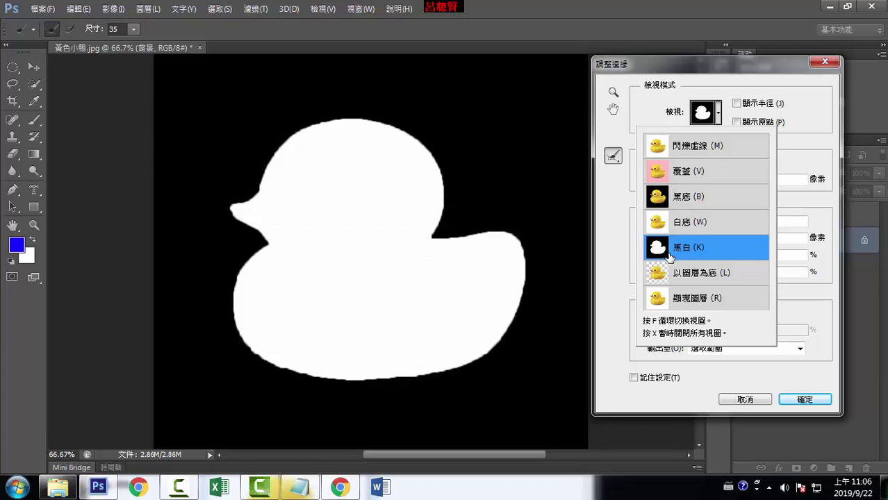
click(628, 244)
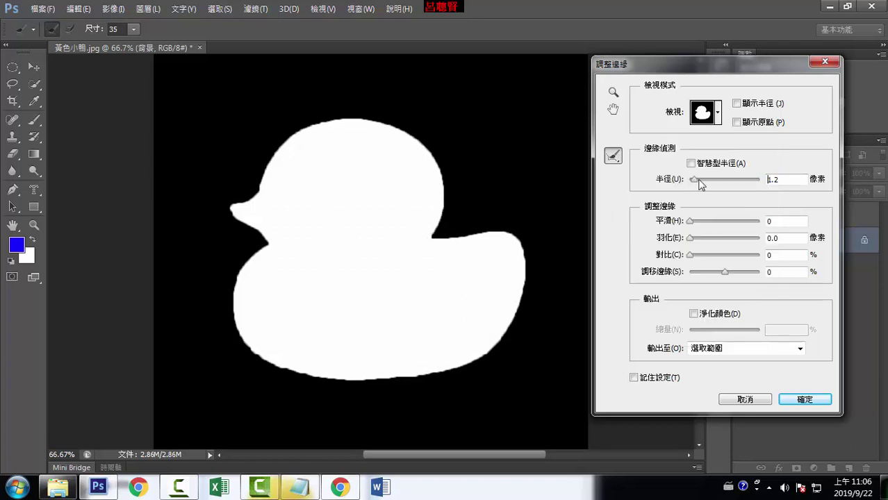
mouse_move(733, 182)
mouse_down()
mouse_move(777, 184)
mouse_move(689, 182)
mouse_up()
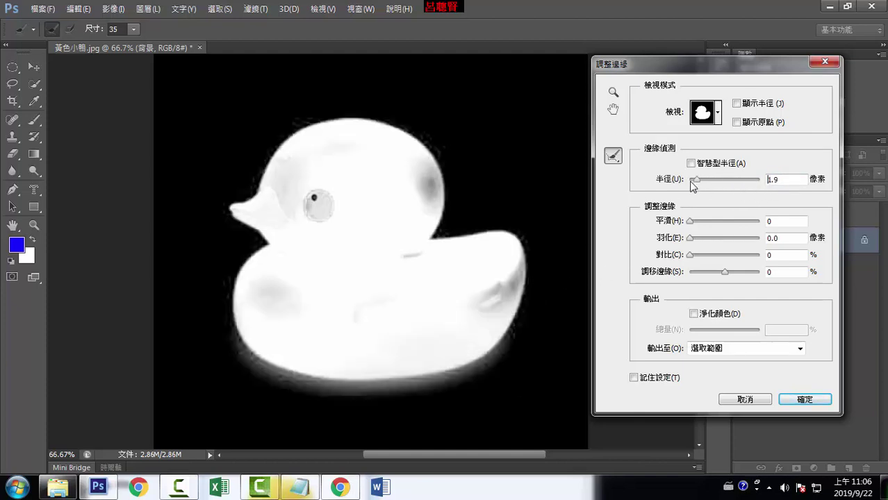
drag(690, 221, 740, 222)
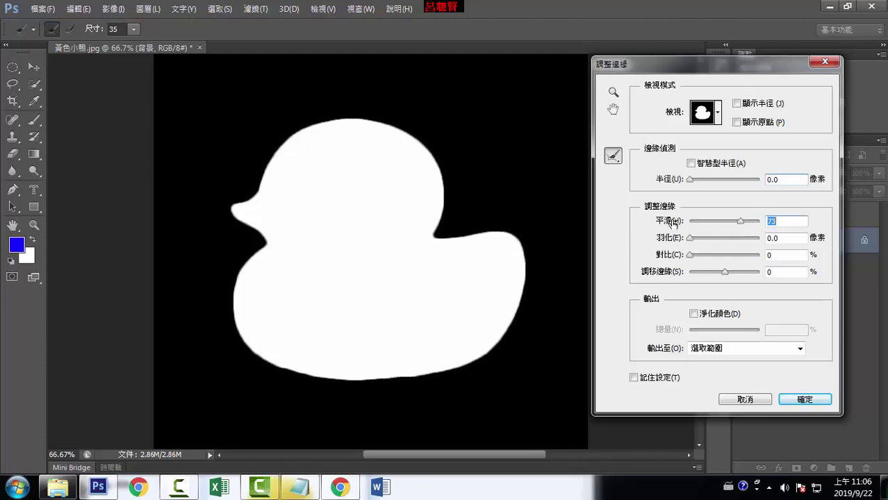
mouse_move(680, 222)
mouse_down()
mouse_move(652, 223)
mouse_move(703, 226)
mouse_up()
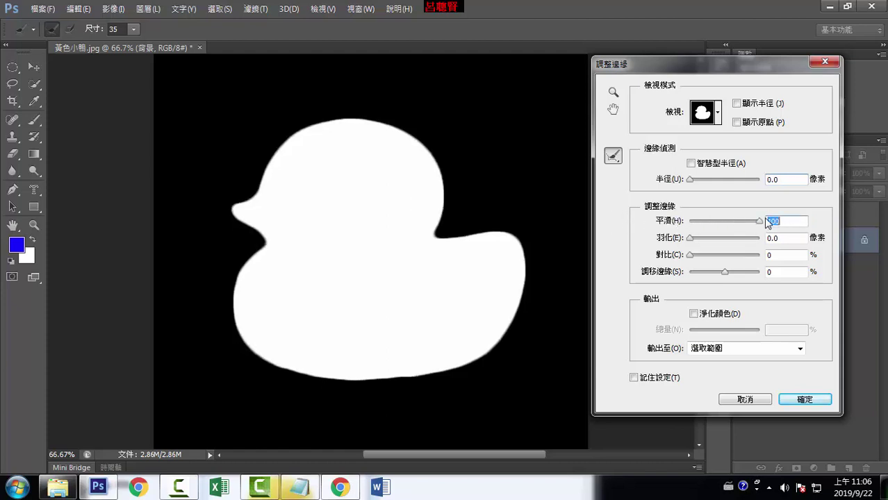
click(748, 223)
mouse_move(657, 222)
mouse_down()
mouse_move(642, 221)
mouse_move(765, 223)
mouse_up()
click(802, 400)
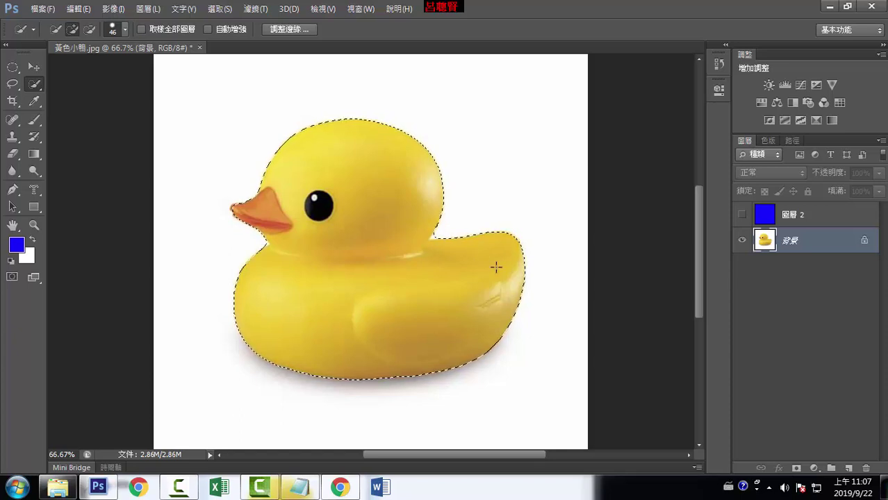
Step: Copy the refined duck to 圖層 3 above blue 圖層 2 and inspect it at 100%
key(ctrl+j)
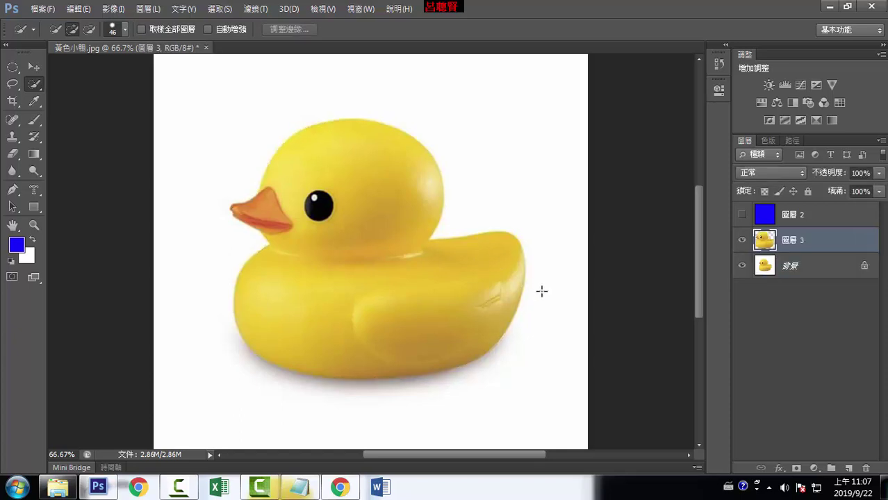
click(743, 266)
drag(790, 240, 791, 213)
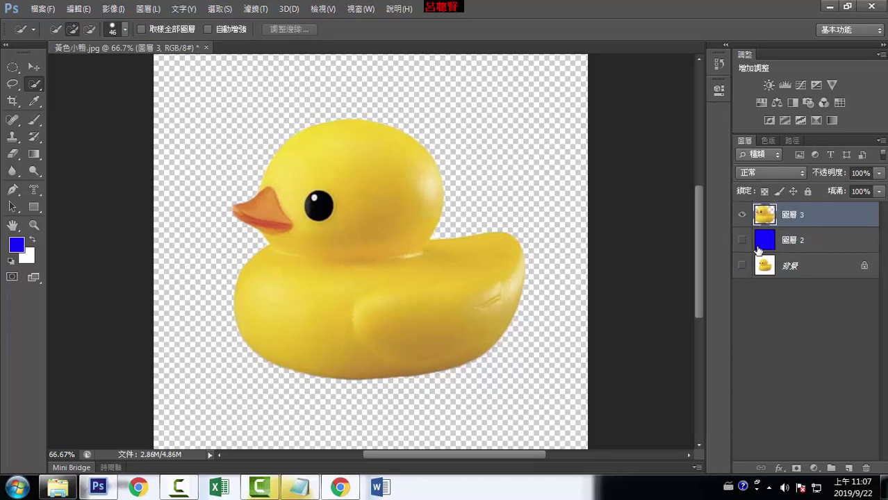
click(742, 240)
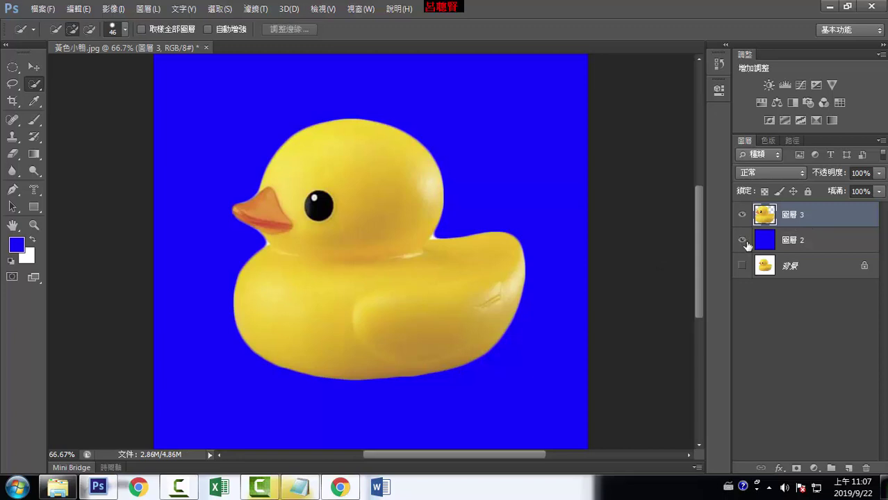
key(ctrl+1)
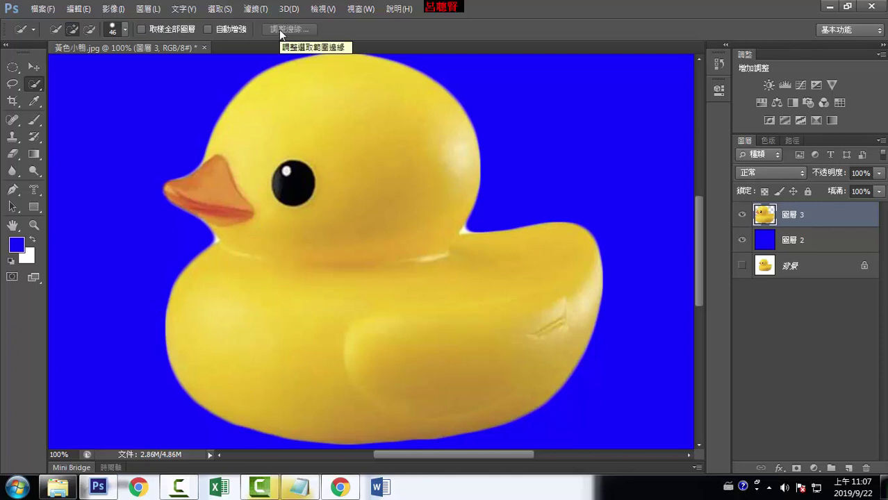
Step: Hide 圖層 3 and 圖層 2 and show only the original 背景 photo
click(742, 215)
click(742, 240)
click(773, 274)
click(742, 266)
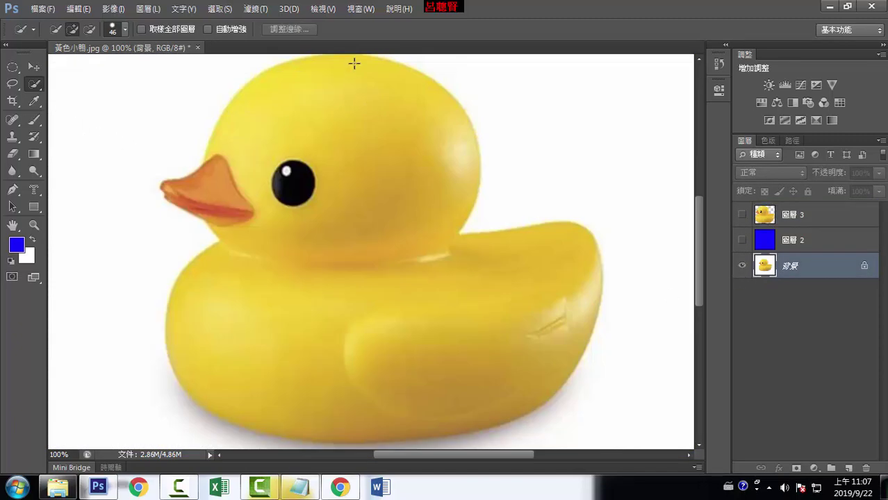
Step: Quick-select the duck from head to body and beak, then preview it in Refine Edge as a Black & White mask
drag(354, 66, 431, 112)
mouse_move(387, 266)
mouse_down()
mouse_move(307, 317)
mouse_move(301, 172)
mouse_up()
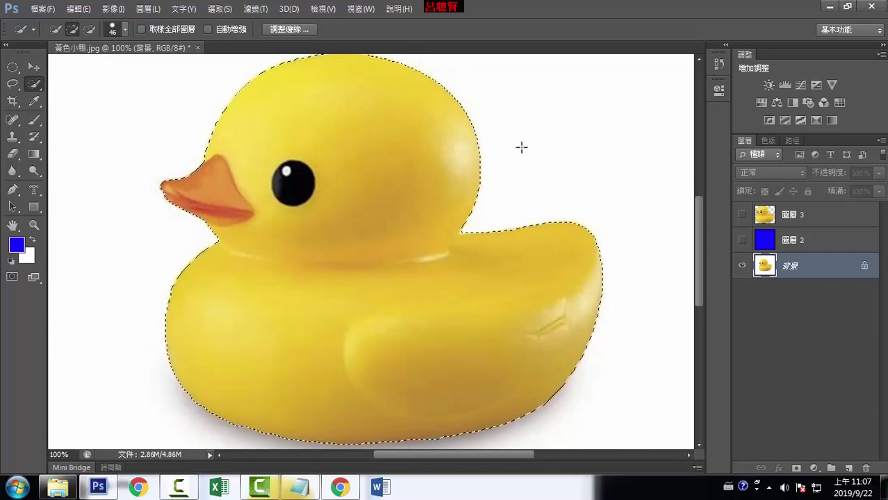
click(287, 29)
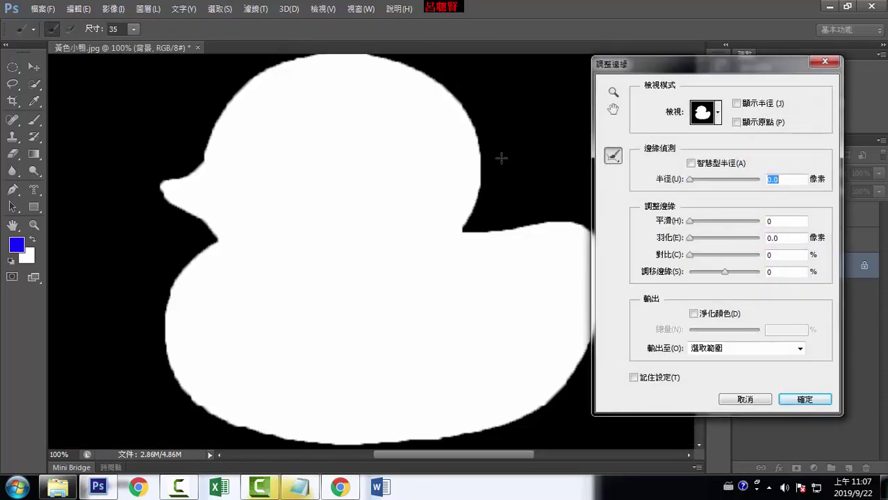
click(718, 118)
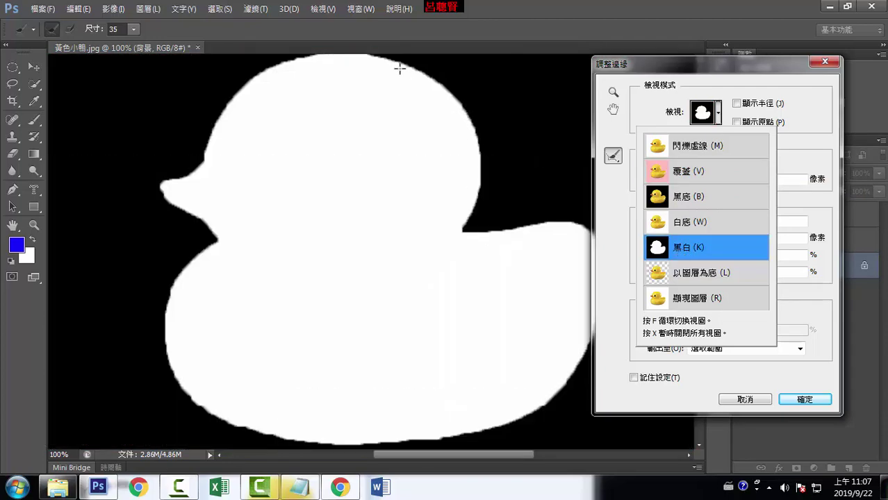
click(646, 252)
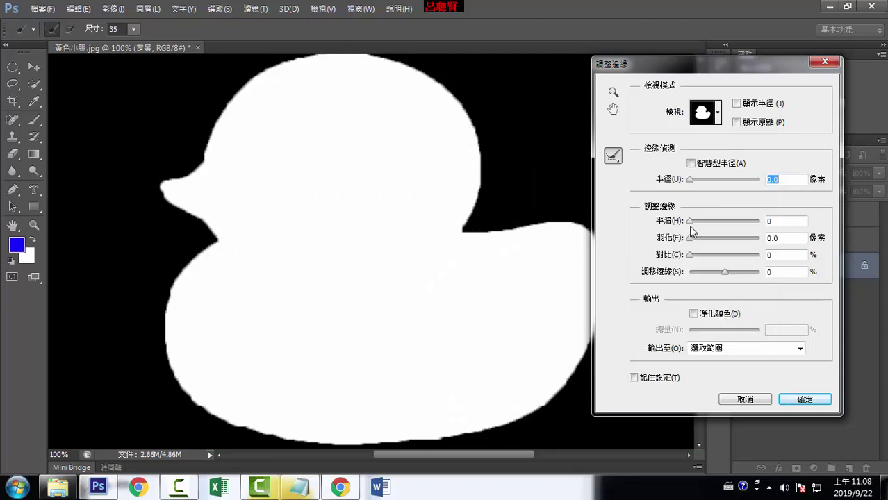